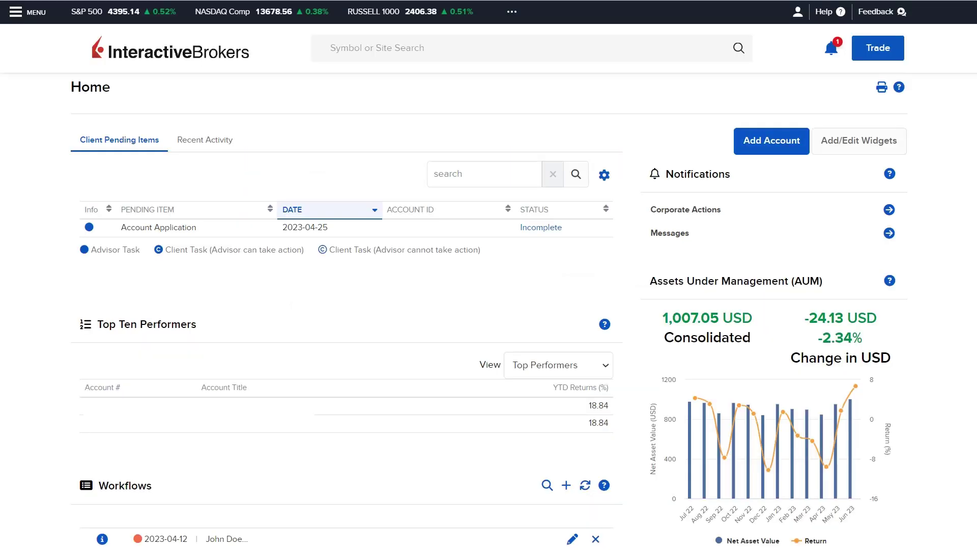
Open Market Data Subscriptions from Settings, showing five fee-waived subscriptions totaling USD 0.
{"action": "left_click", "coordinate": [798, 14]}
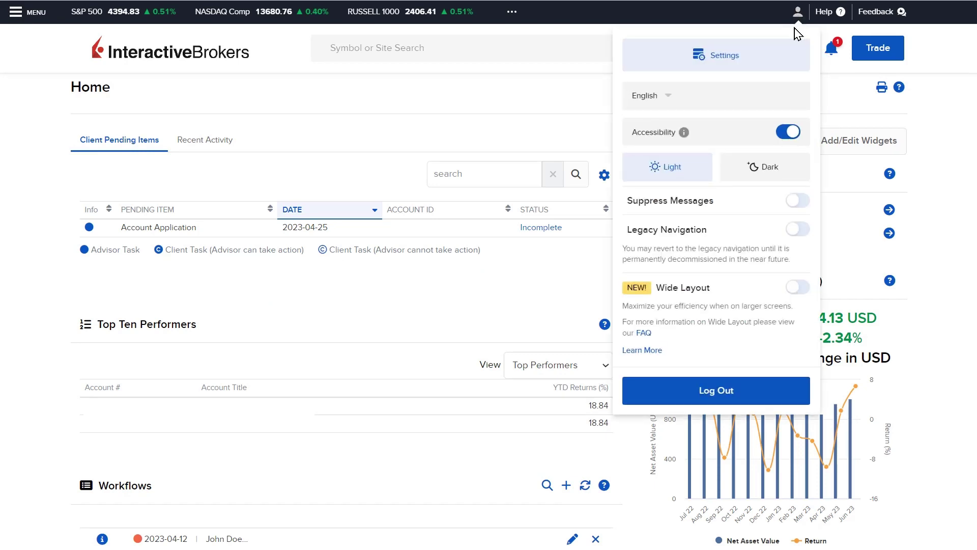
{"action": "left_click", "coordinate": [781, 55]}
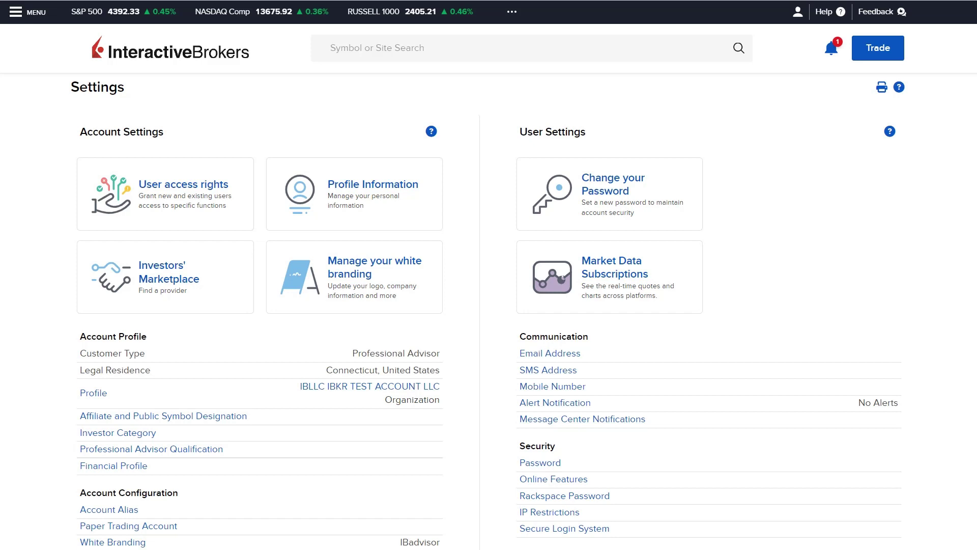
{"action": "left_click", "coordinate": [650, 279]}
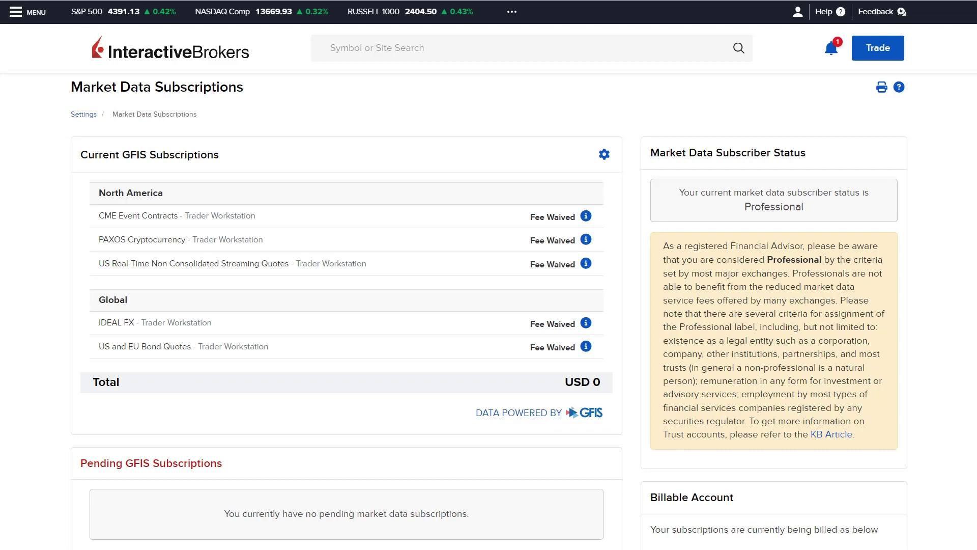
Add the Cboe One Add-On Bundle (USD 5.00/month) from North America Quote Bundles.
{"action": "left_click", "coordinate": [604, 155]}
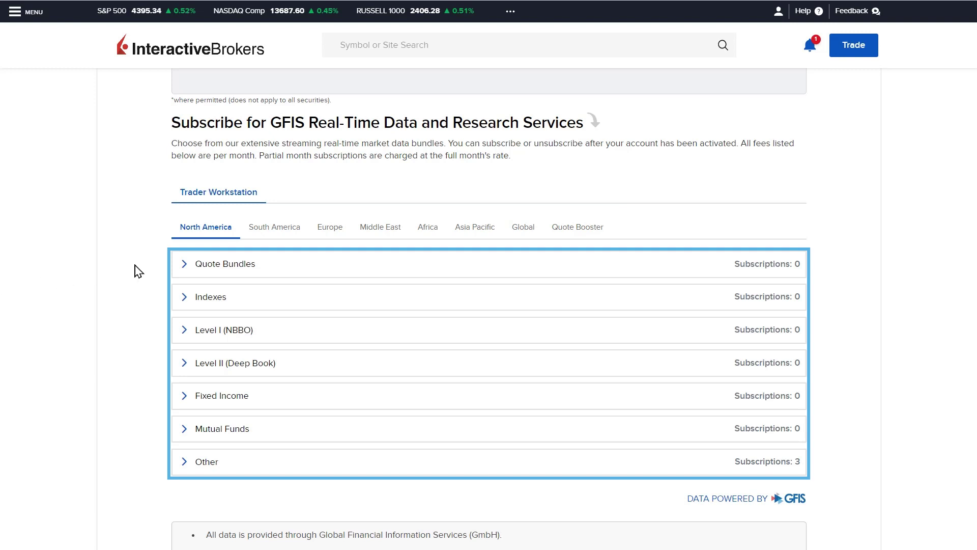
{"action": "left_click", "coordinate": [186, 264]}
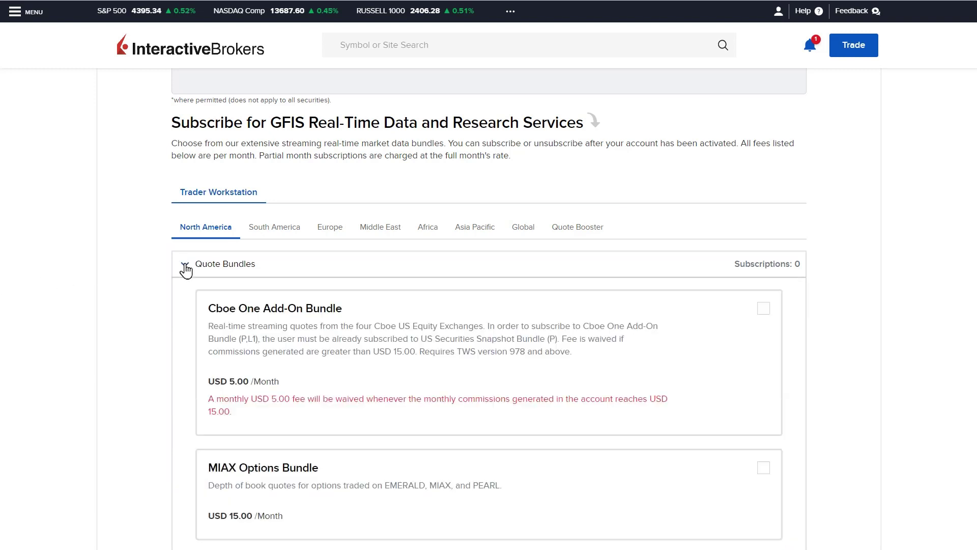
{"action": "left_click", "coordinate": [763, 308]}
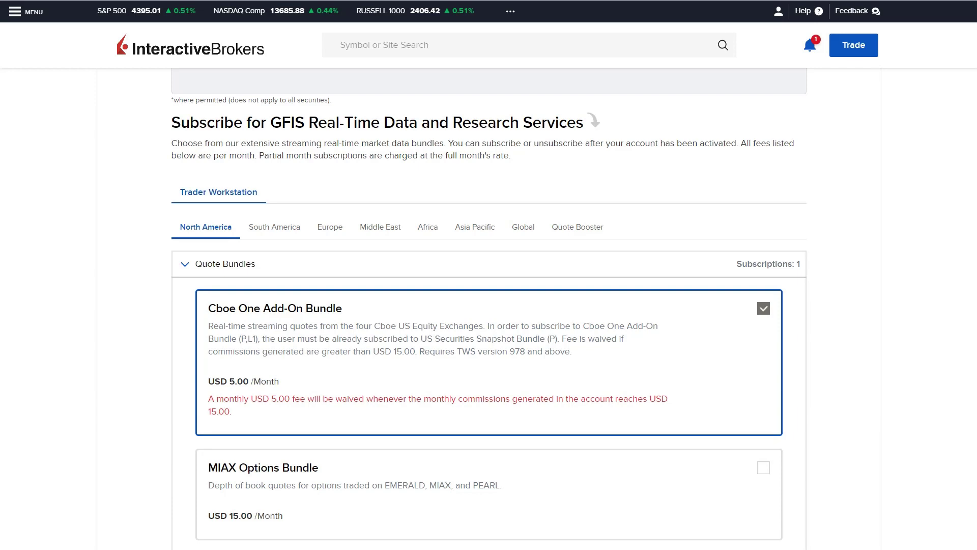
{"action": "scroll", "coordinate": [489, 306], "scroll_direction": "down", "scroll_amount": 8}
{"action": "scroll", "coordinate": [489, 306], "scroll_direction": "down", "scroll_amount": 8}
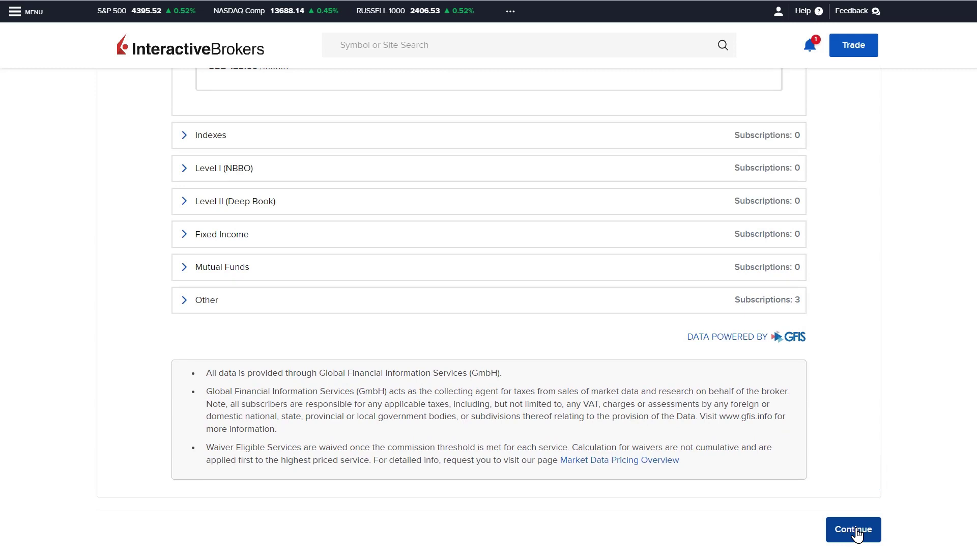
{"action": "left_click", "coordinate": [854, 529]}
Pass the review page and submit the signed Cboe One bundle request.
{"action": "left_click", "coordinate": [853, 495]}
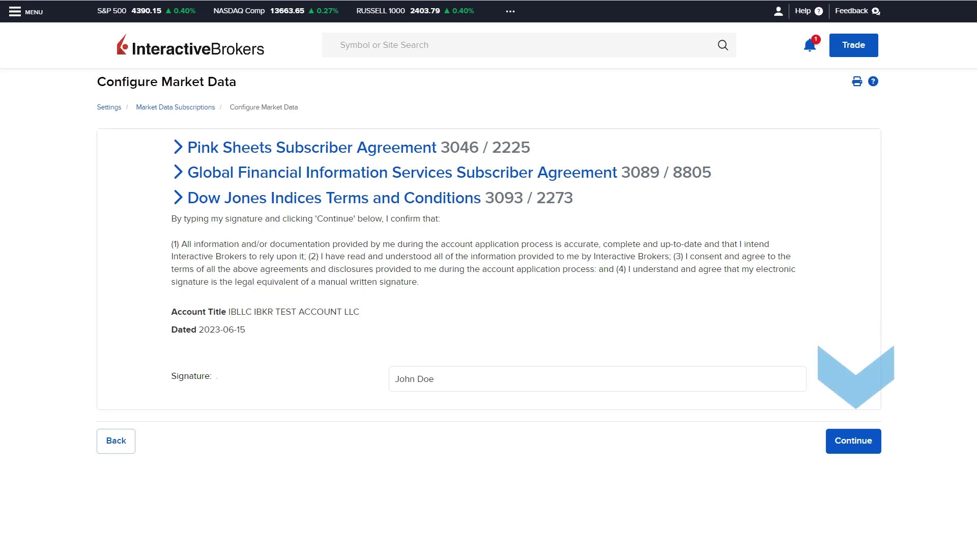
{"action": "left_click", "coordinate": [854, 441]}
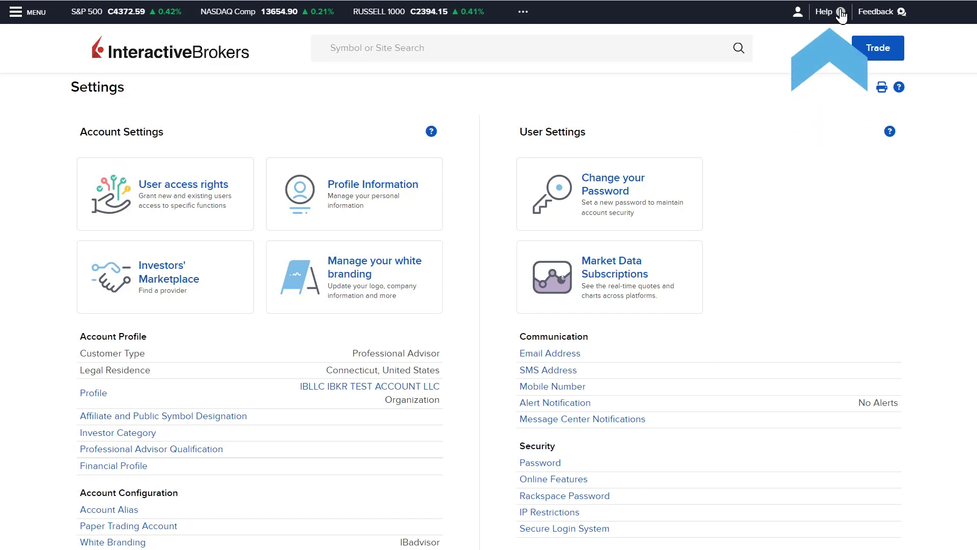
Open the Market Data Assistant tile from Help's Support Center.
{"action": "left_click", "coordinate": [842, 14]}
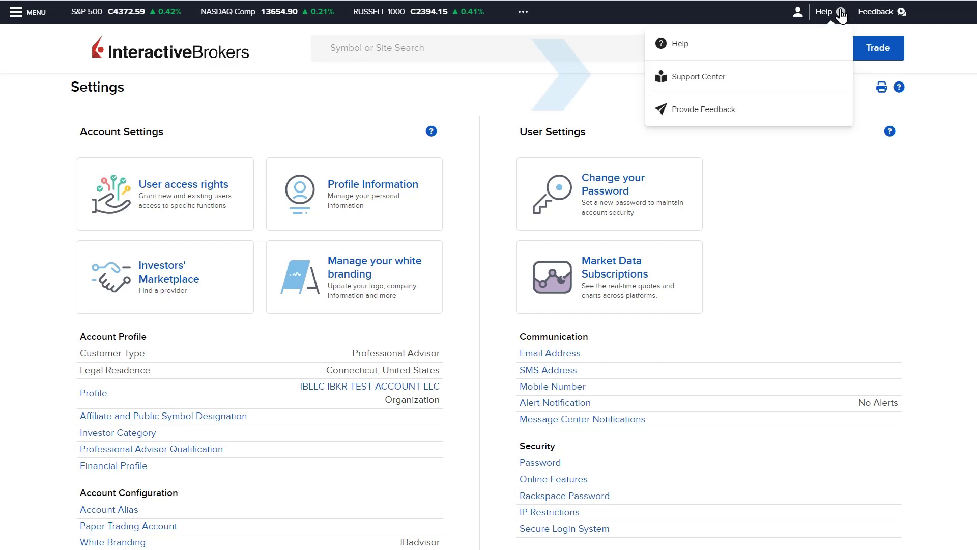
{"action": "left_click", "coordinate": [819, 75]}
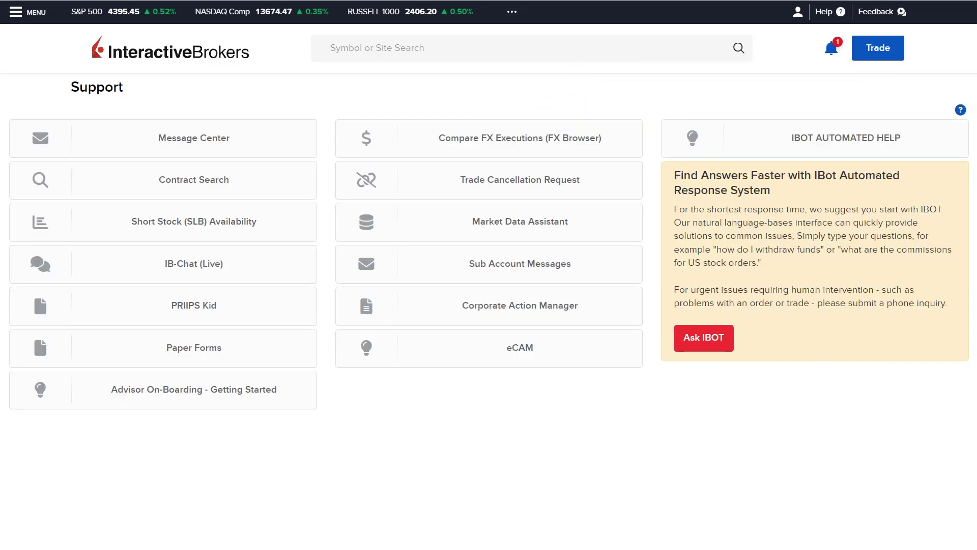
{"action": "left_click", "coordinate": [525, 230]}
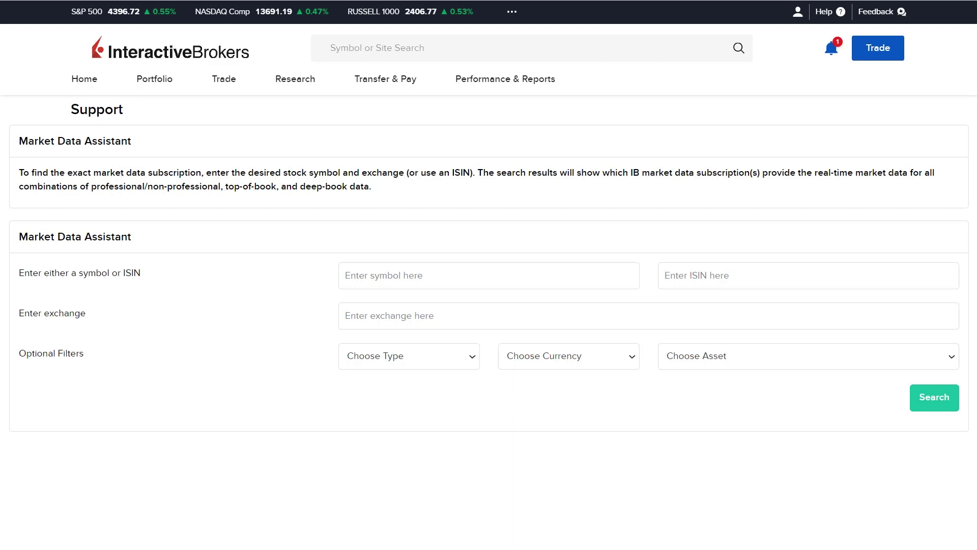
{"action": "type", "text": "AAPL"}
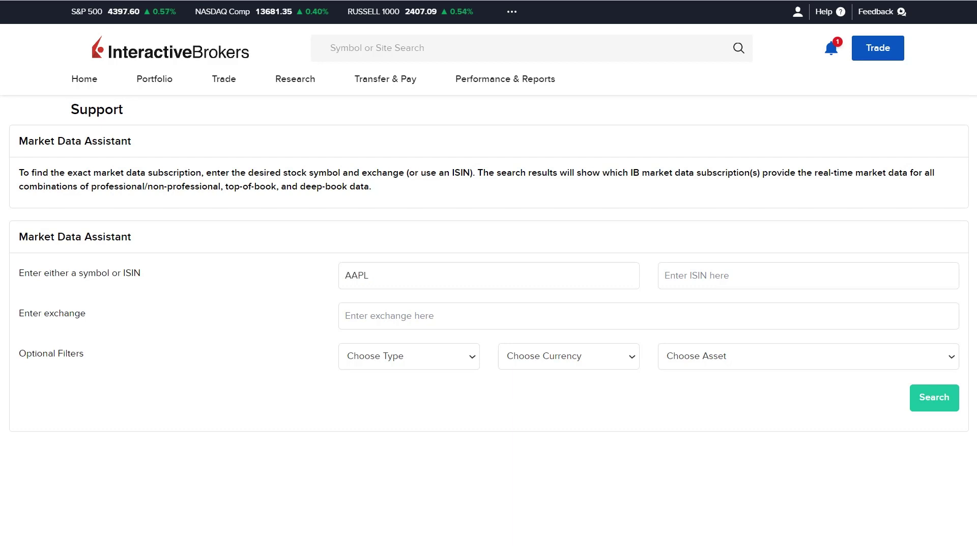
{"action": "type", "text": "NASDAQ"}
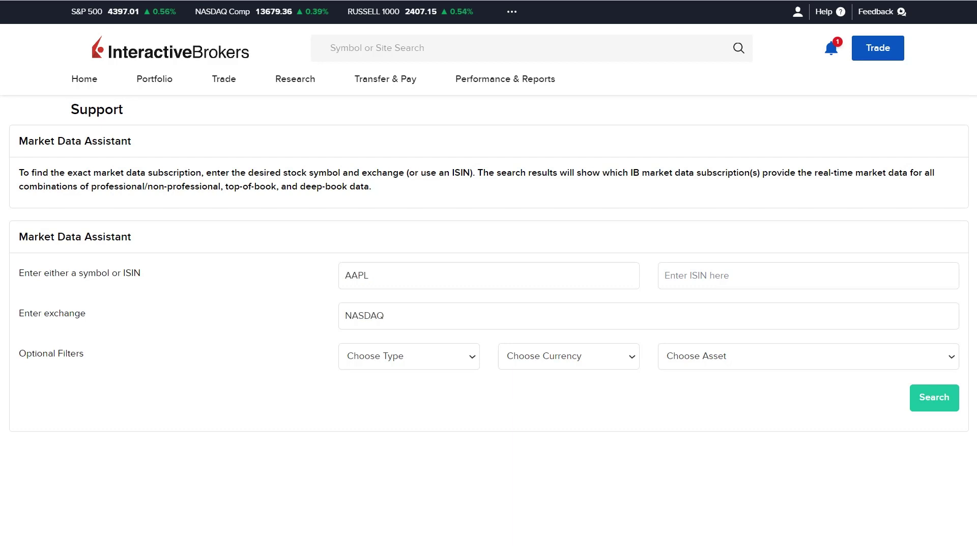
Search Pro subscriber subscriptions covering AAPL on NASDAQ.
{"action": "left_click", "coordinate": [472, 356]}
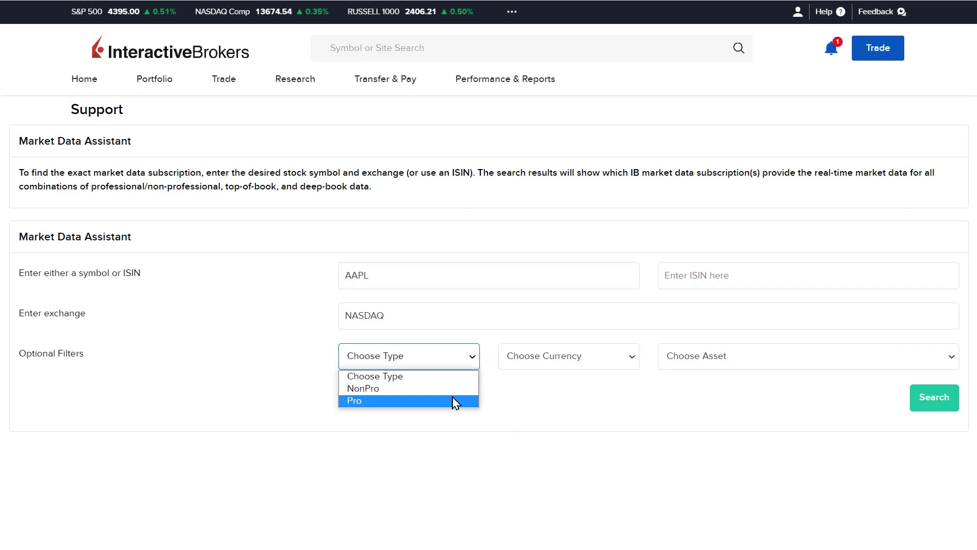
{"action": "left_click", "coordinate": [454, 402]}
{"action": "left_click", "coordinate": [934, 397]}
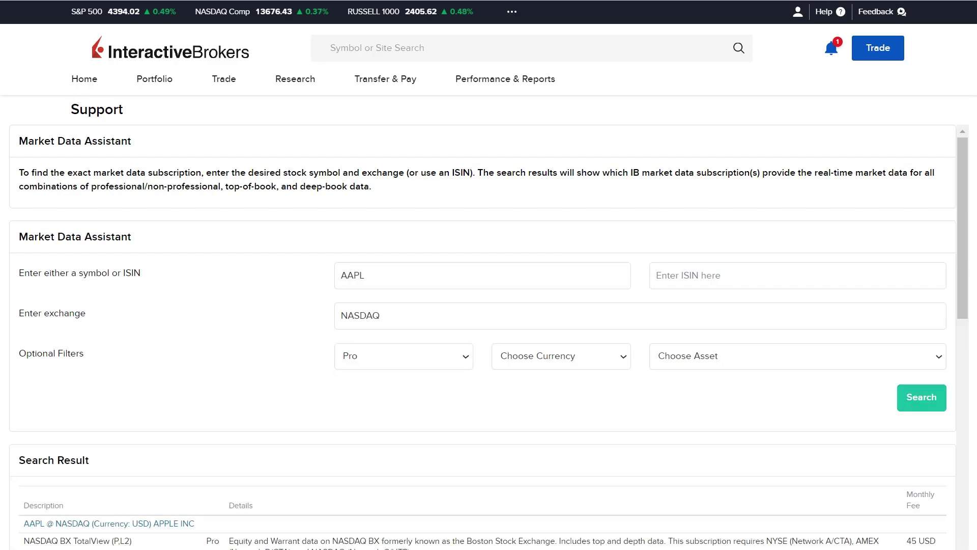
{"action": "left_click_drag", "start_coordinate": [964, 215], "coordinate": [971, 340]}
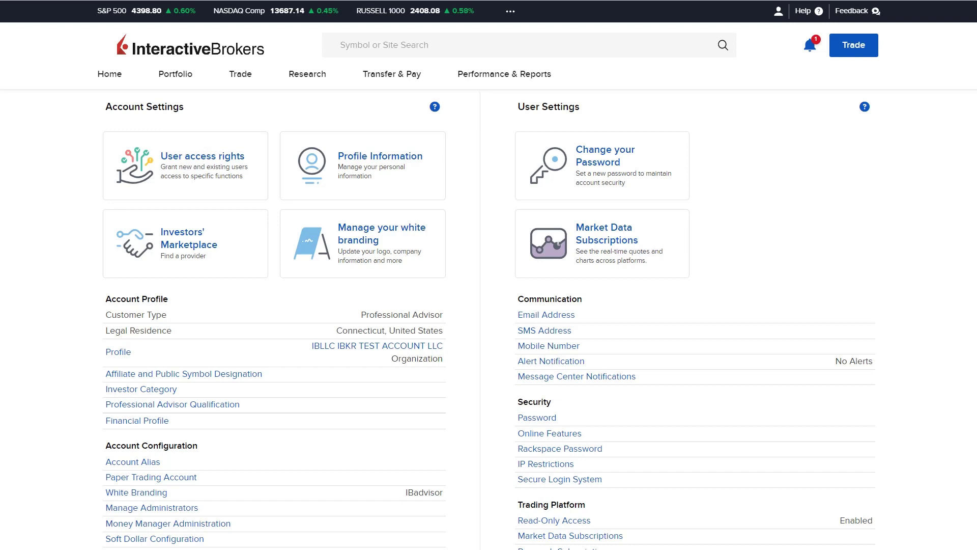
{"action": "scroll", "coordinate": [489, 306], "scroll_direction": "down", "scroll_amount": 3}
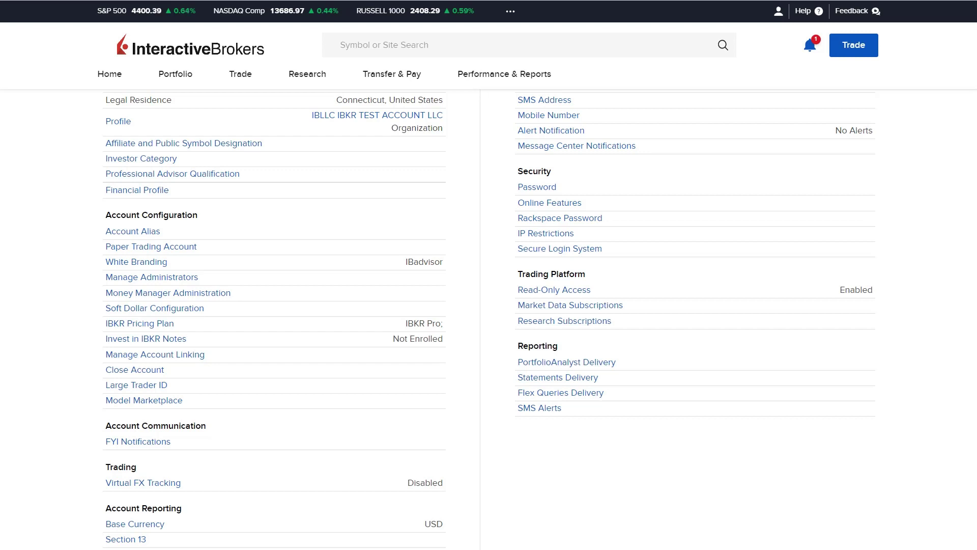
Open Research Subscriptions under Trading Platform in configuration mode.
{"action": "left_click", "coordinate": [565, 321]}
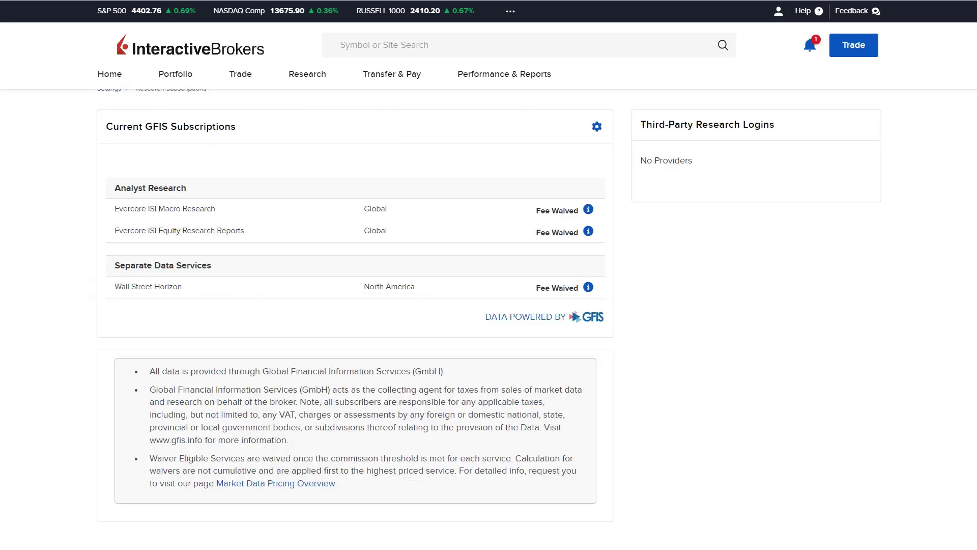
{"action": "left_click", "coordinate": [597, 128]}
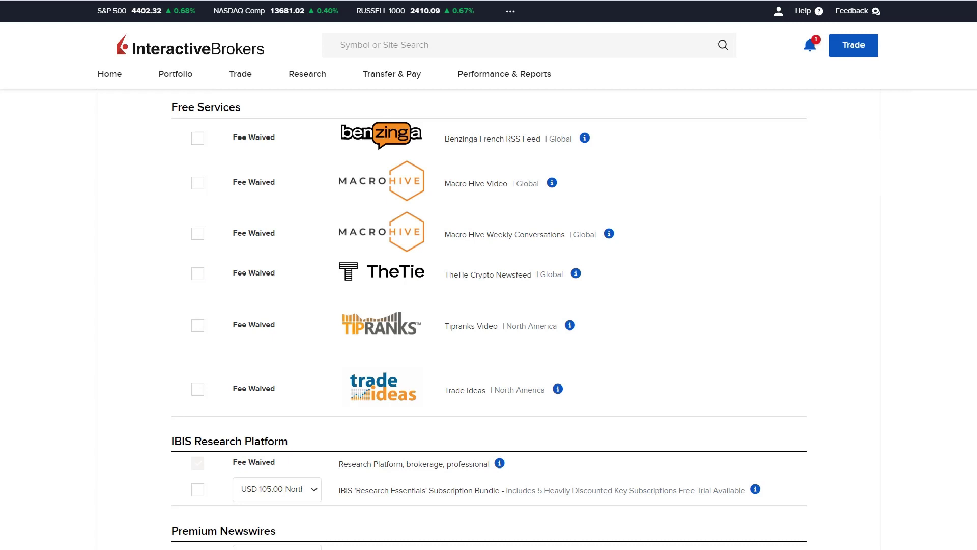
Preview the Benzinga French RSS Feed description, select the feed, and confirm the subscription.
{"action": "left_click", "coordinate": [585, 139]}
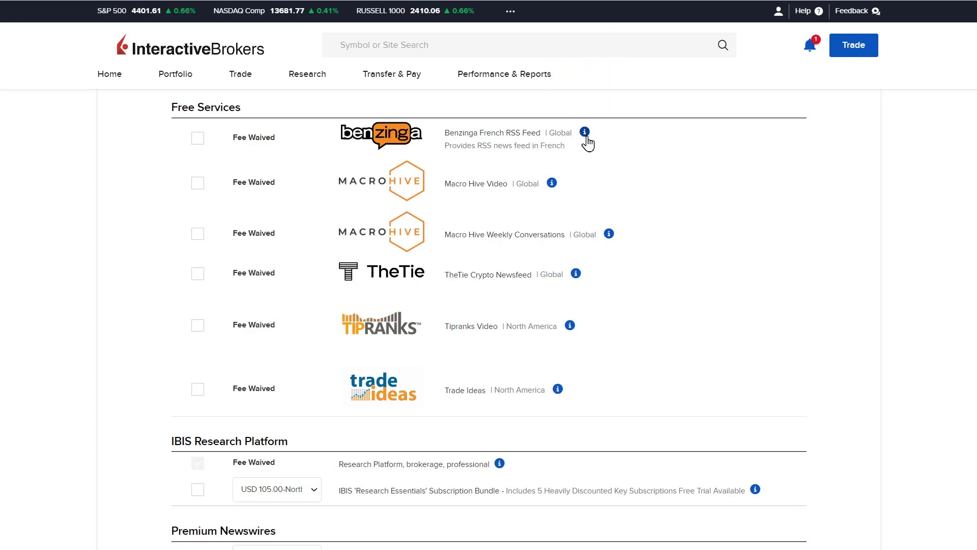
{"action": "left_click", "coordinate": [585, 133]}
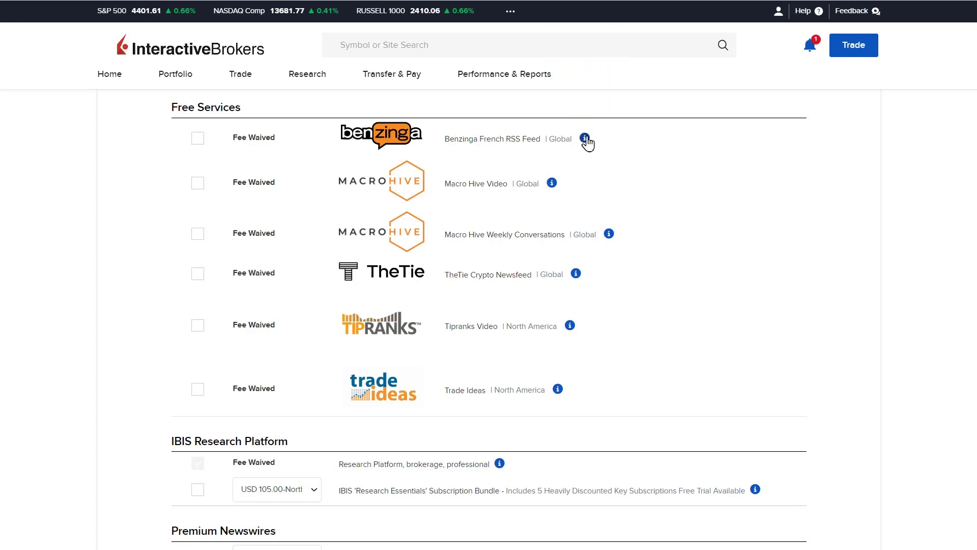
{"action": "left_click", "coordinate": [197, 139]}
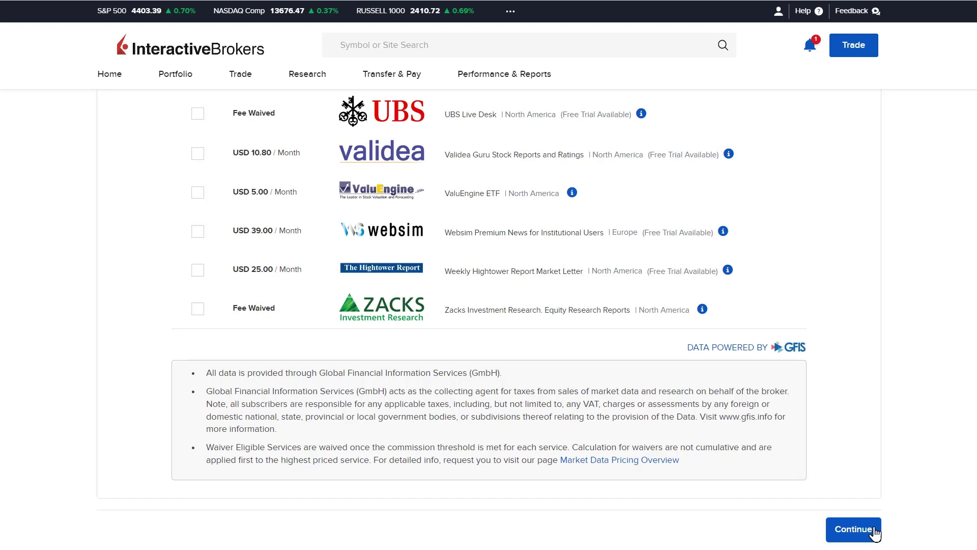
{"action": "left_click", "coordinate": [854, 528]}
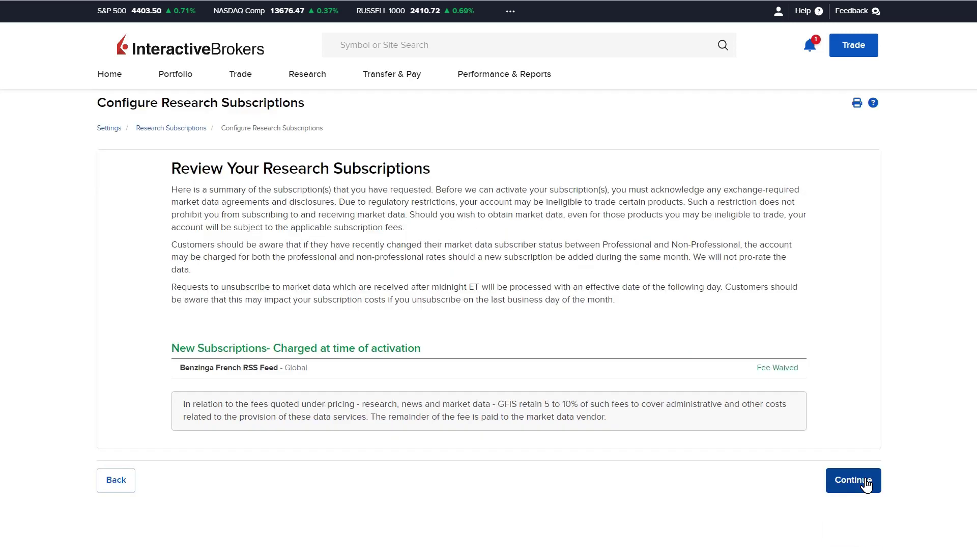
{"action": "left_click", "coordinate": [853, 480]}
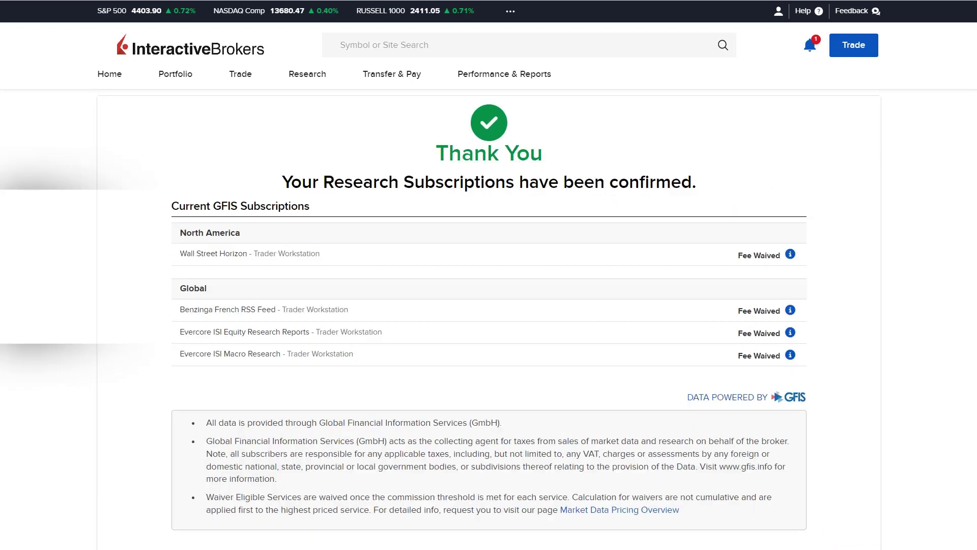